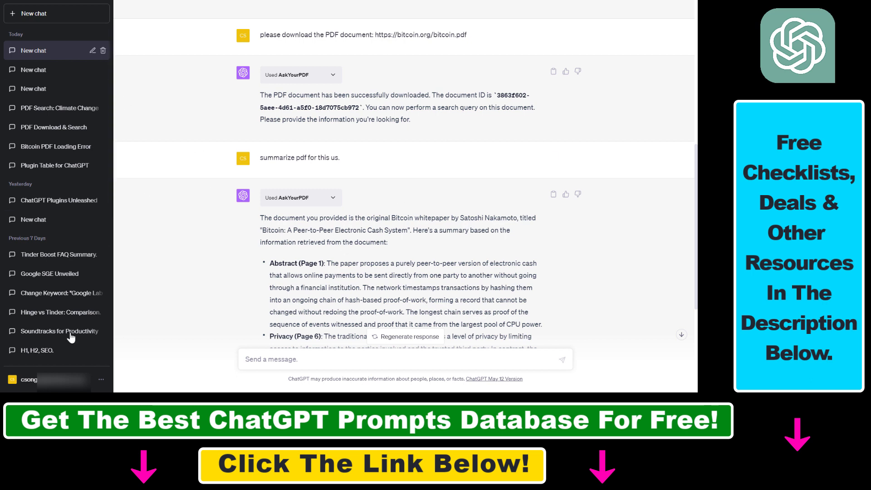
- Switch on Plugins under Settings > Beta features, then start a new blank chat
click(73, 386)
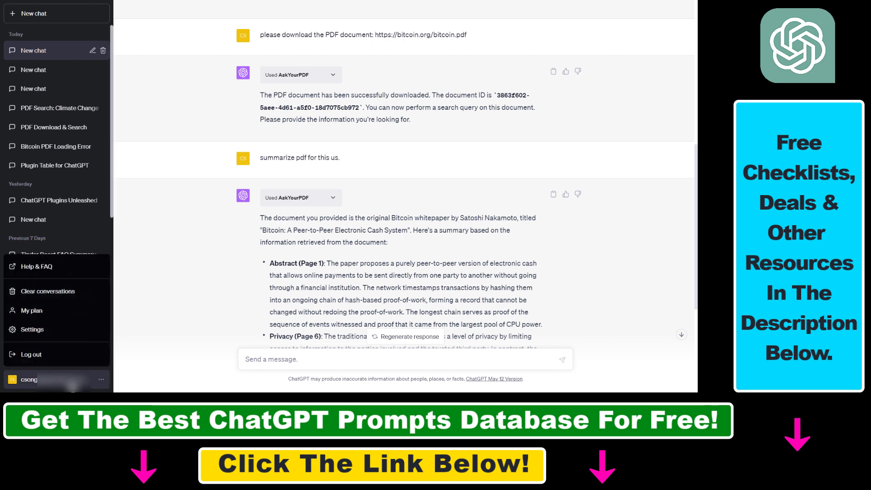
click(25, 334)
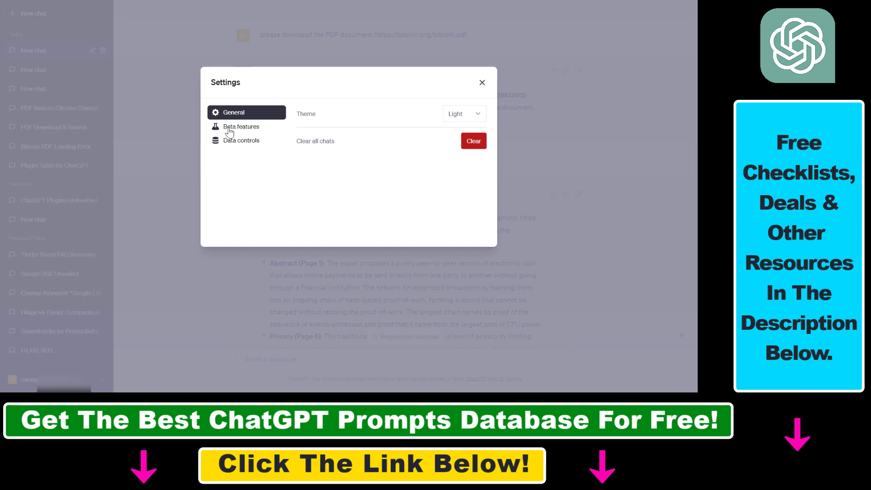
click(229, 131)
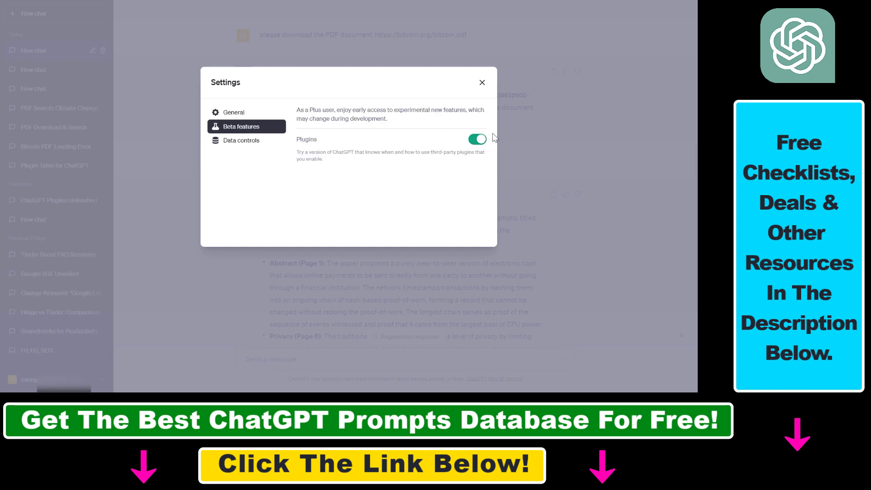
click(482, 82)
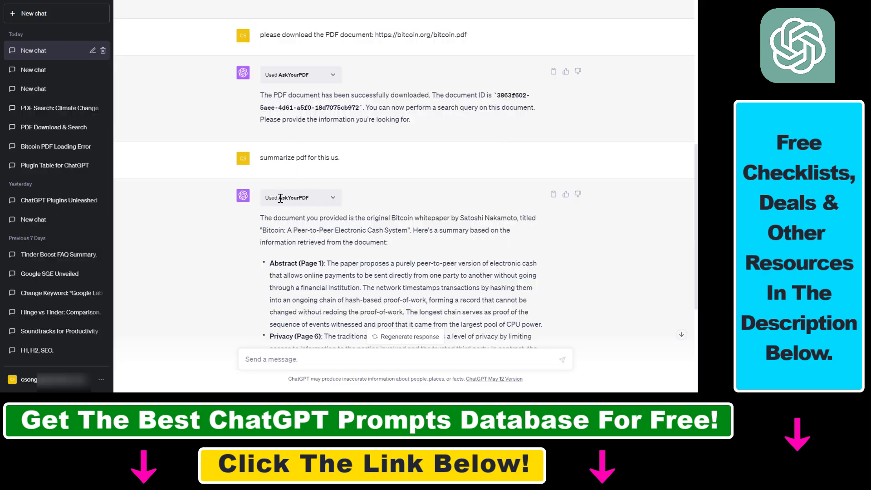
drag(278, 198, 310, 199)
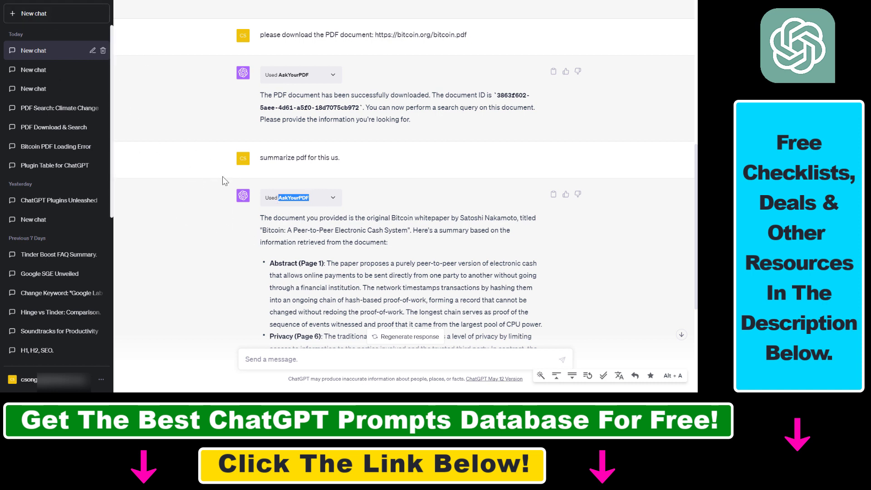
click(34, 20)
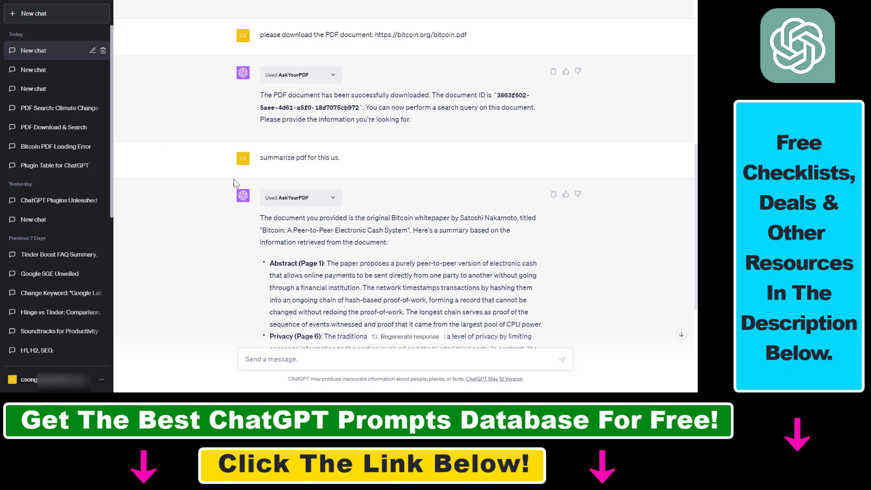
mouse_move(435, 40)
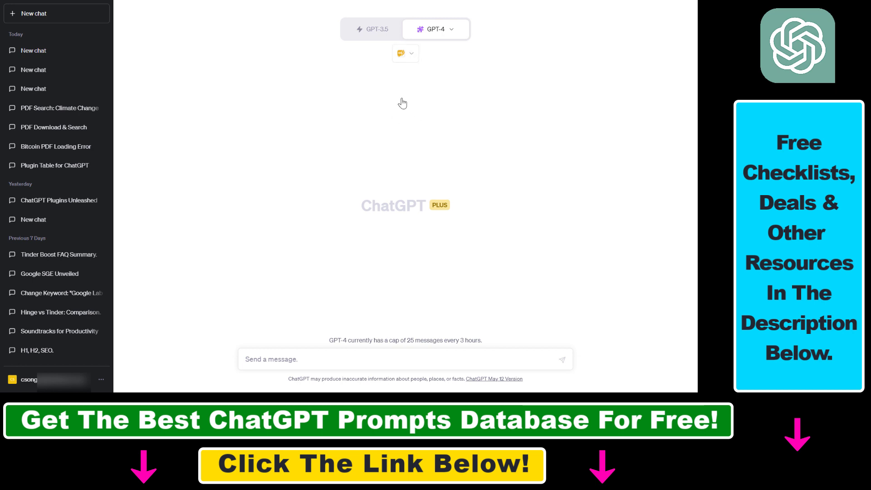
click(408, 55)
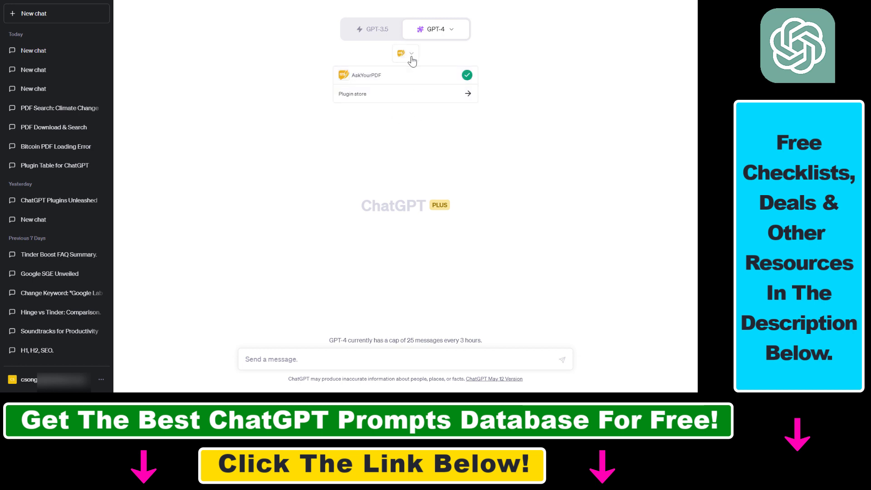
click(380, 102)
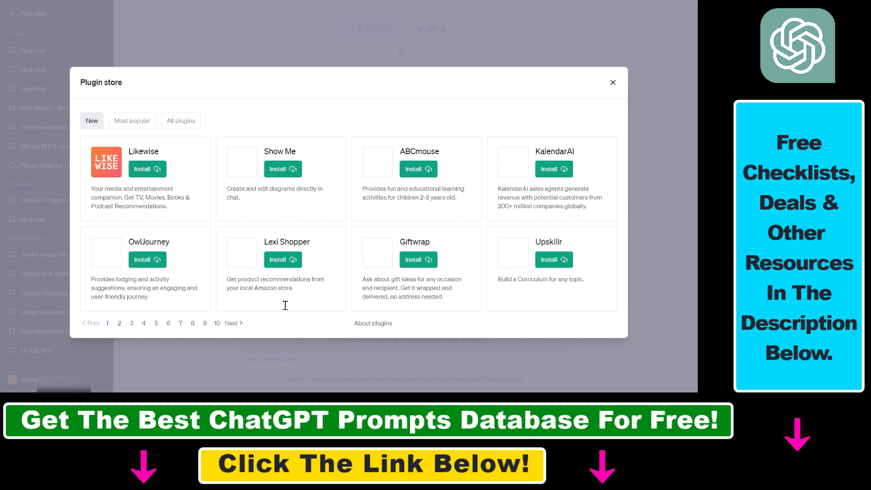
click(119, 323)
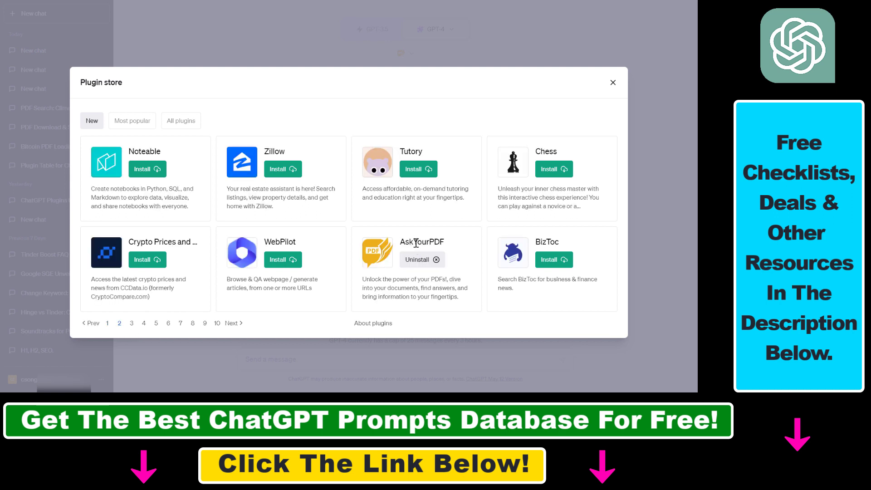
drag(402, 241, 444, 242)
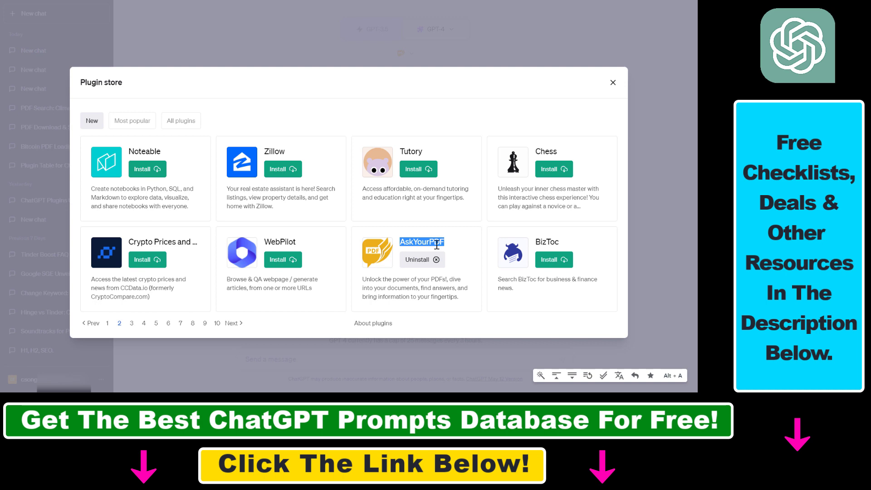
click(422, 266)
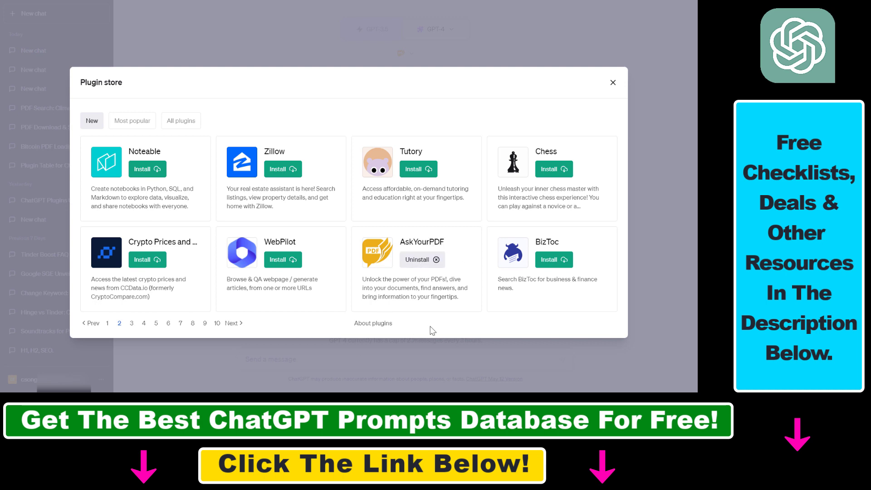
click(612, 82)
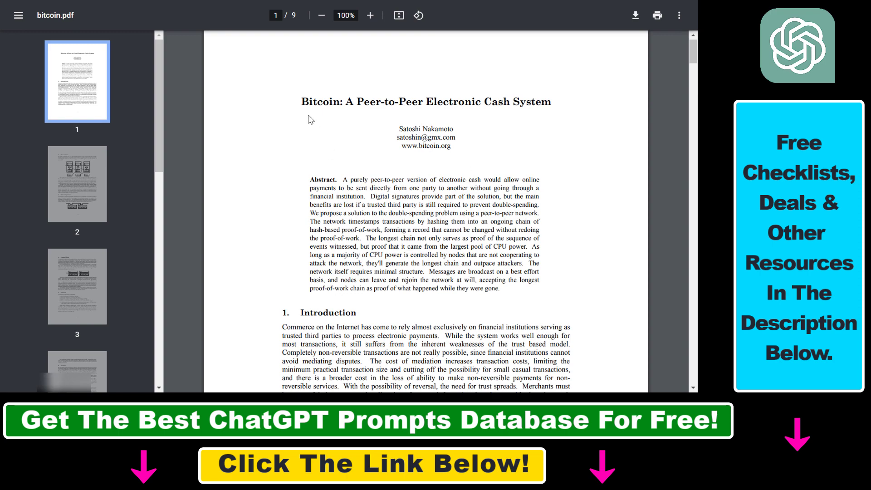
drag(302, 103, 422, 105)
drag(696, 61, 694, 124)
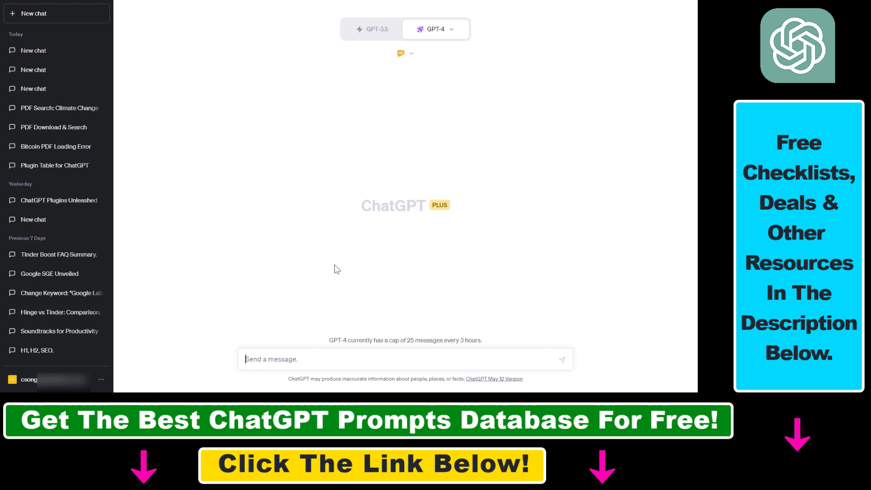
text(download this pdf:)
text(https://bitcoin.org/bitcoin.pdf)
drag(304, 359, 418, 364)
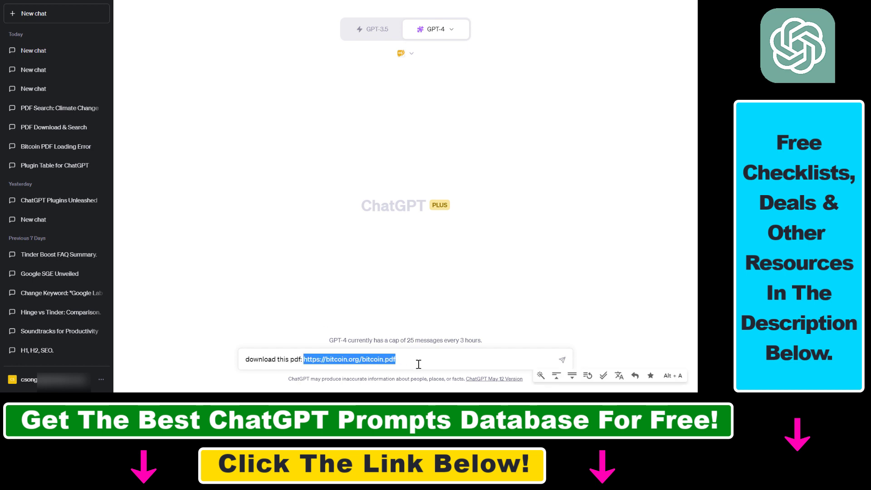
click(420, 367)
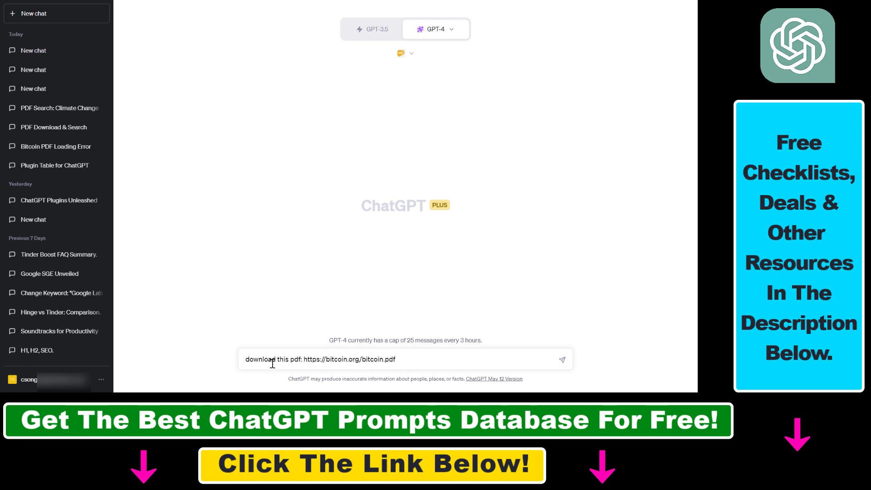
drag(305, 363, 400, 361)
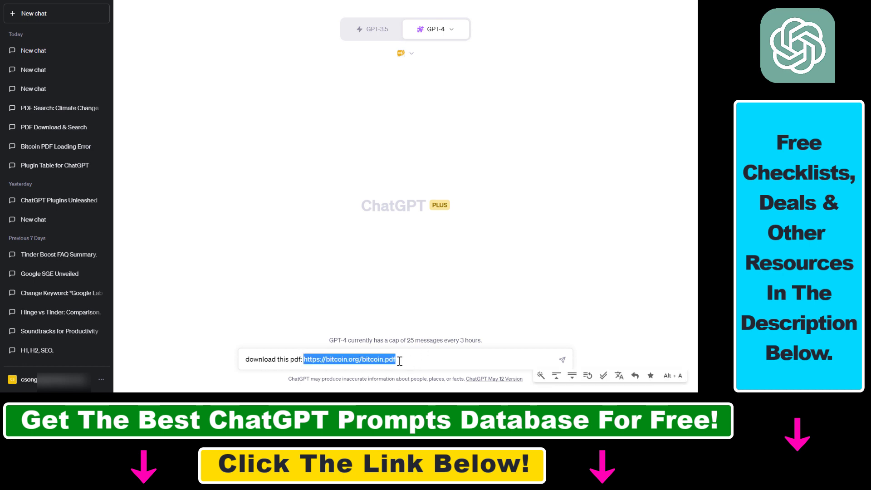
click(400, 361)
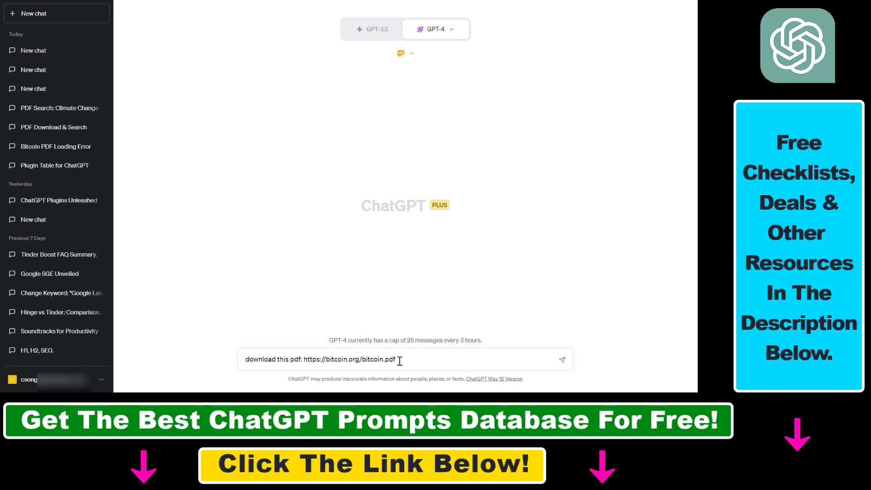
drag(399, 361, 304, 361)
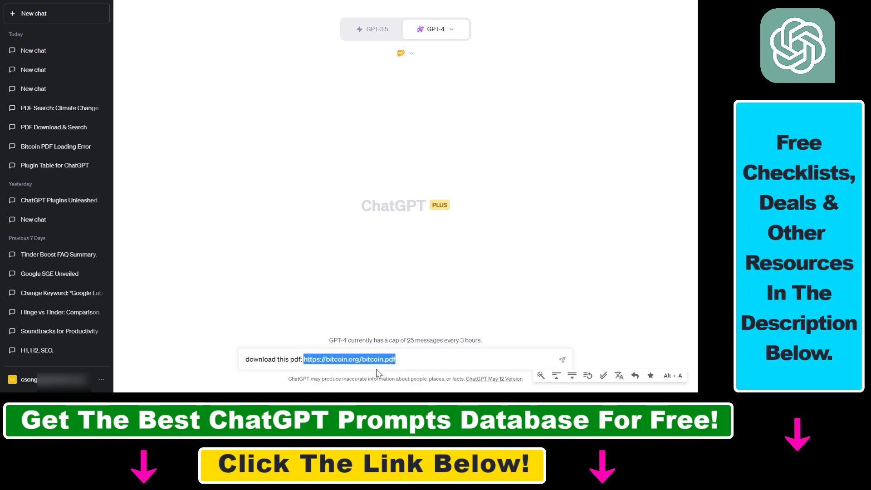
click(396, 362)
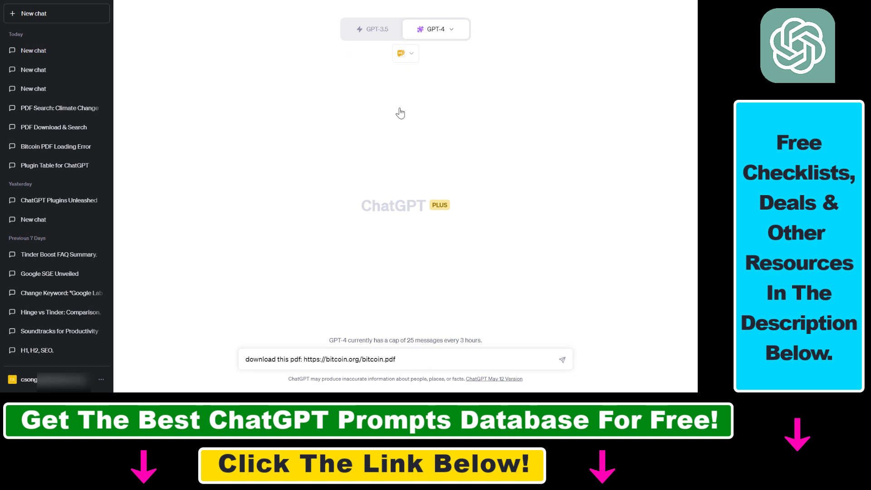
- Confirm AskYourPDF is enabled in the plugin list and send the download request
click(411, 54)
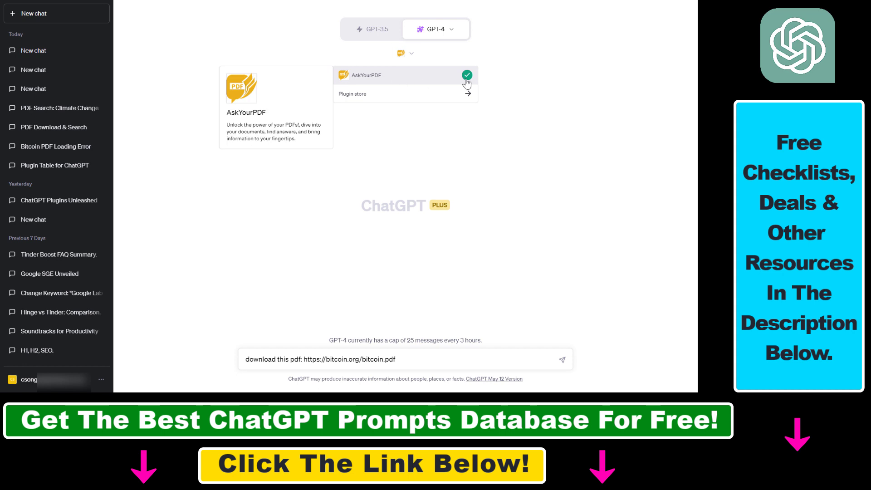
click(300, 298)
drag(284, 359, 381, 384)
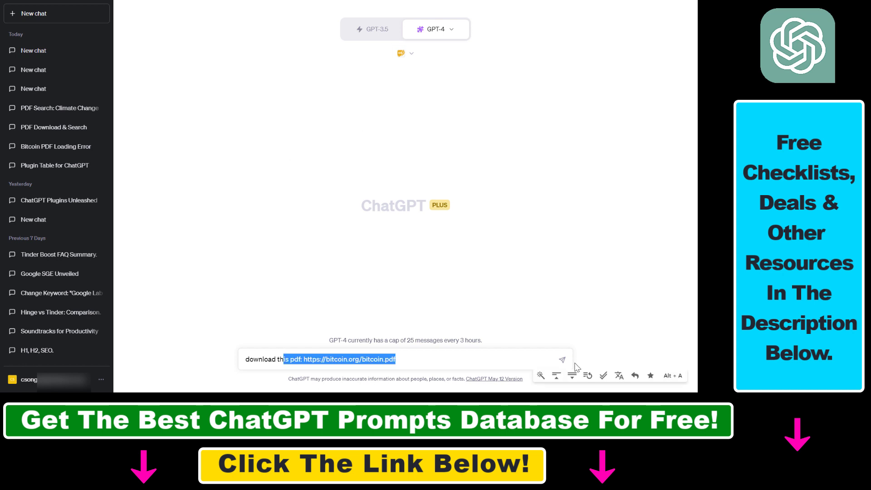
click(562, 359)
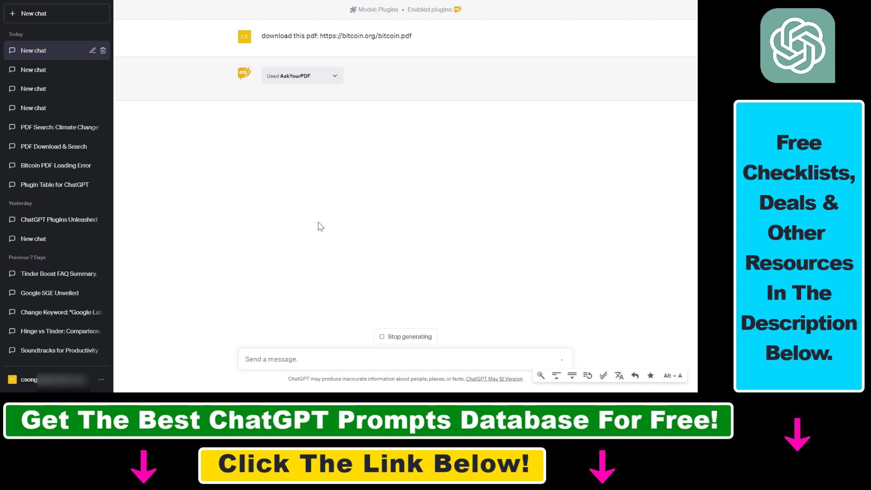
- After AskYourPDF confirms the download, paste 'give me a short summary of this pdf.' as the follow-up
drag(262, 97, 384, 99)
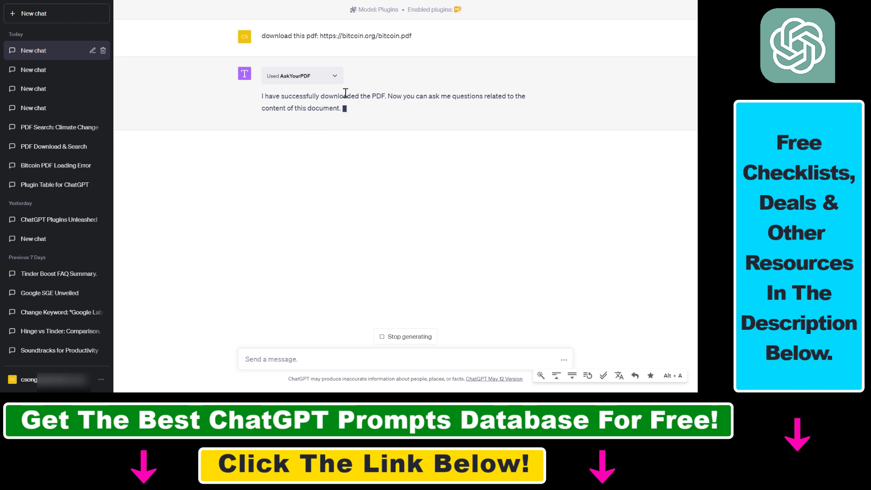
text(give me a short summary of this pdf.)
click(272, 362)
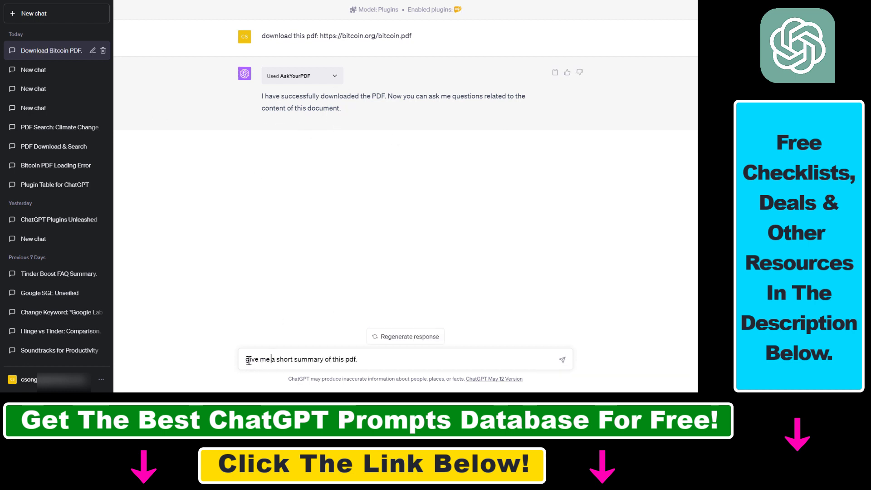
- Send the summary request and read the reply on peer-to-peer cash, double-spending and proof-of-work
drag(249, 360, 355, 360)
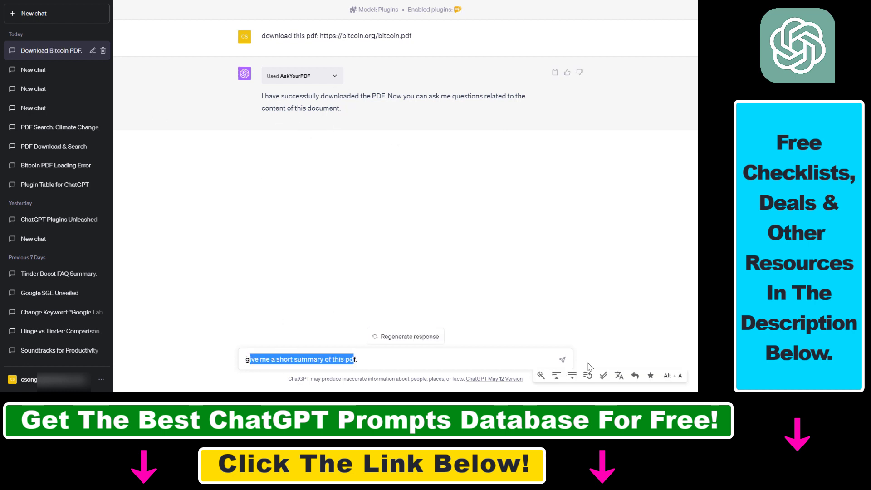
click(562, 360)
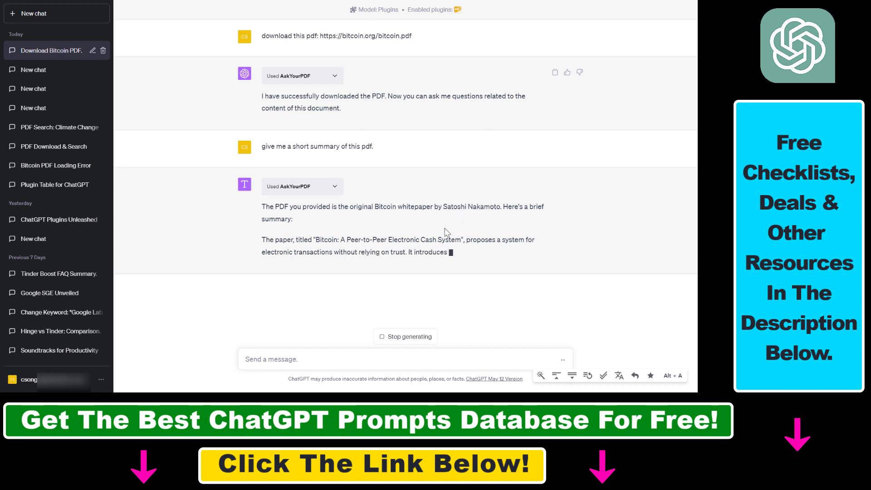
drag(272, 210, 328, 241)
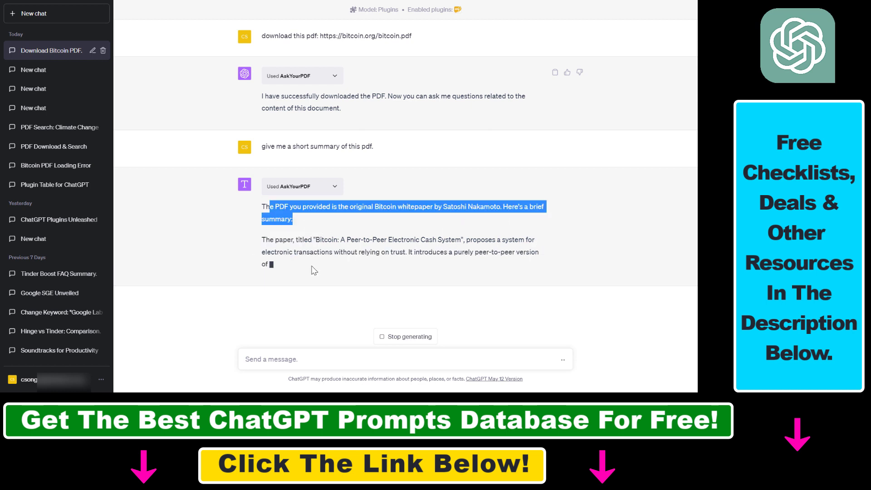
drag(260, 239, 521, 283)
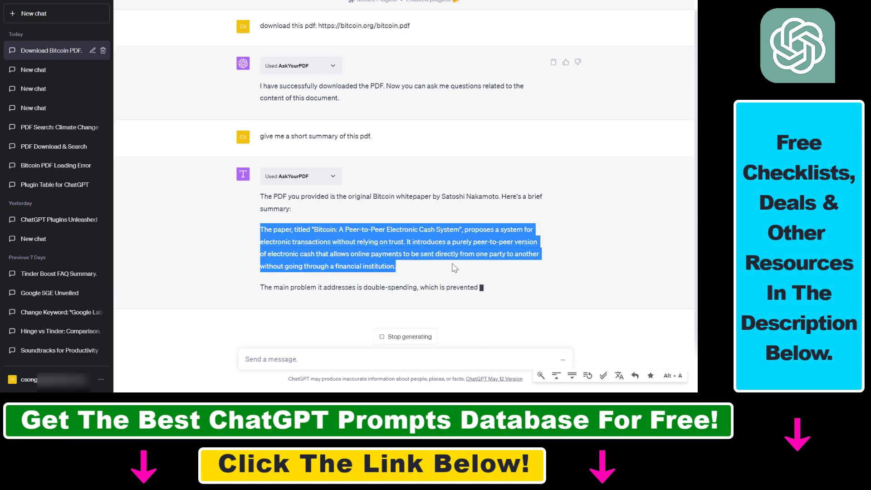
drag(455, 268, 398, 253)
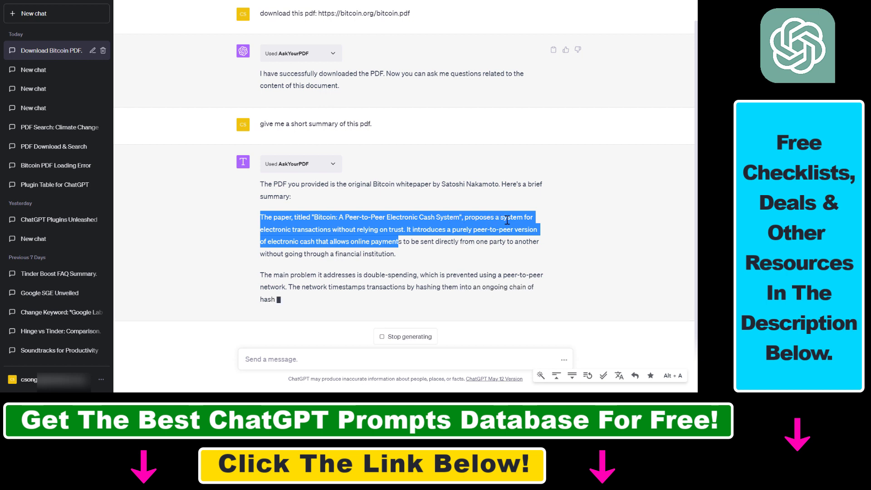
click(262, 219)
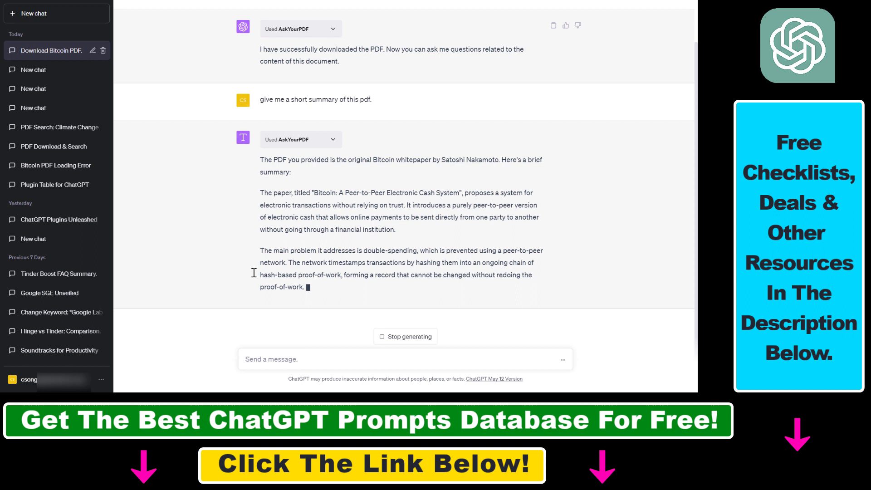
drag(273, 230, 356, 229)
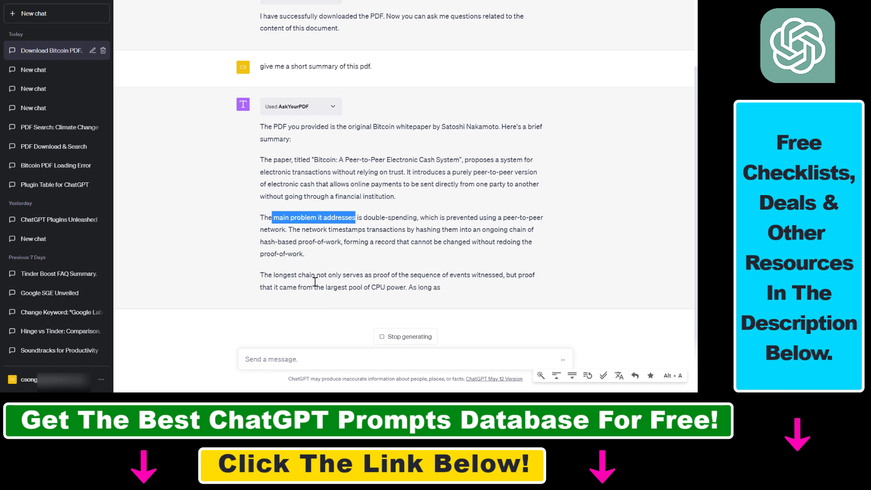
- Review the finished summary, including the longest-chain lines and its sources, pages 1, 6 and 8
scroll(313, 285, up, 2)
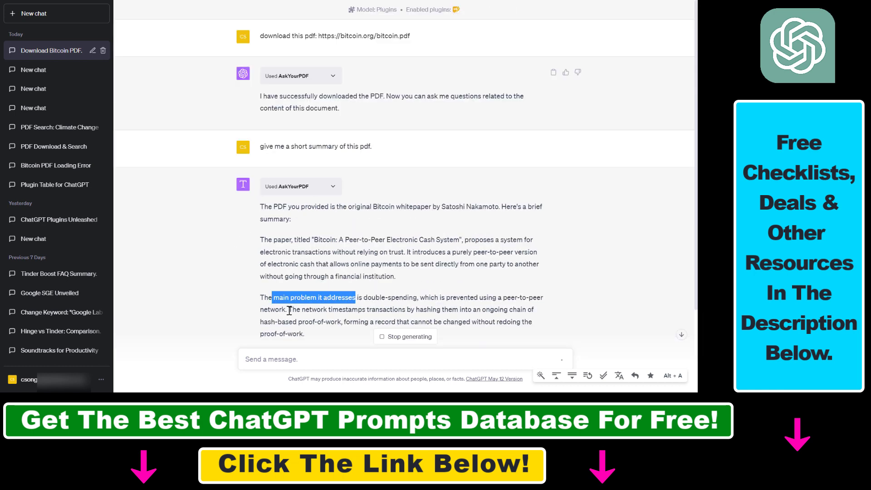
scroll(282, 185, up, 2)
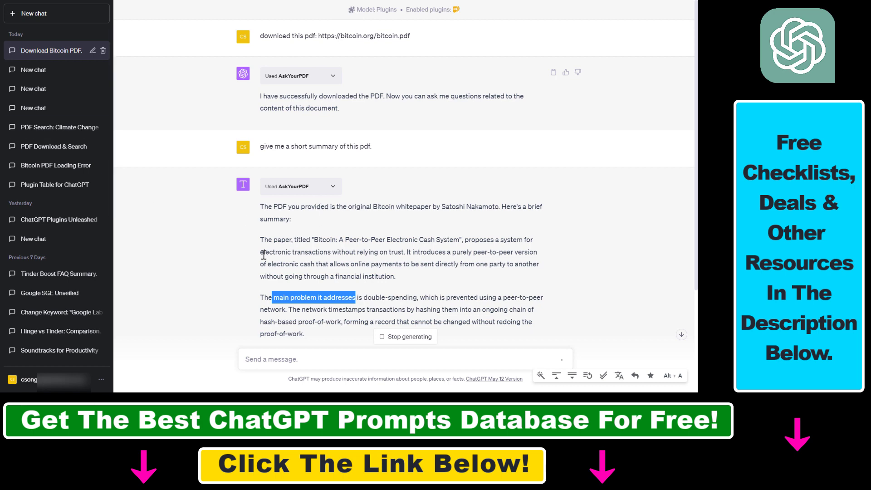
scroll(363, 245, up, 3)
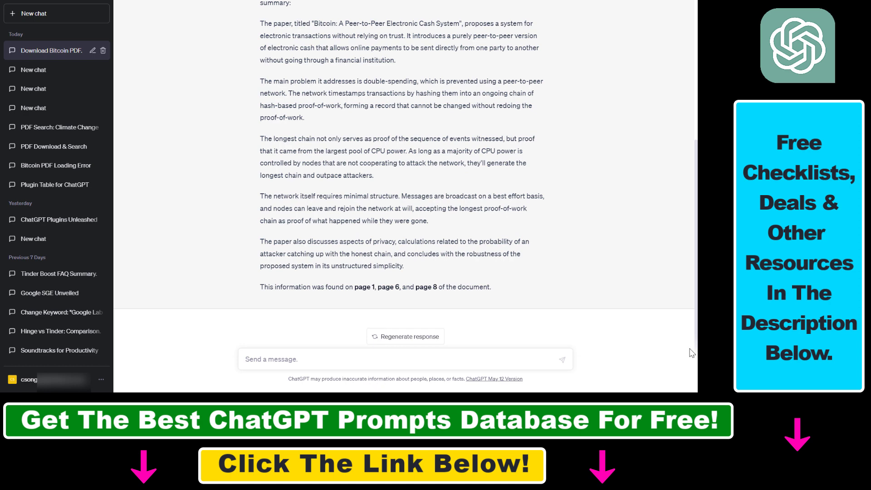
scroll(408, 182, up, 2)
drag(261, 126, 397, 290)
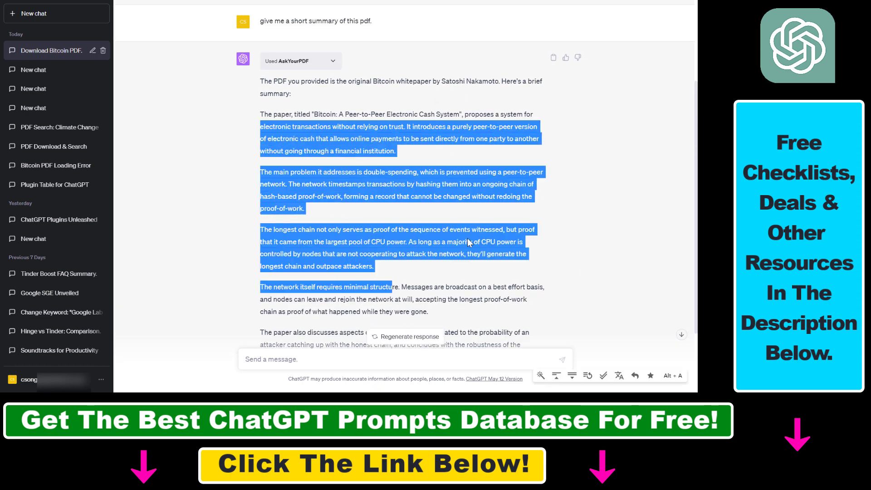
drag(261, 241, 374, 266)
click(367, 251)
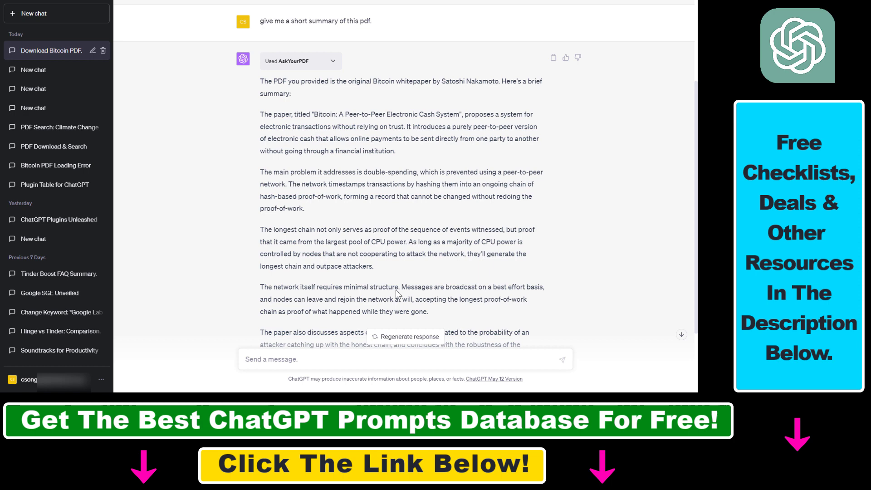
scroll(317, 245, up, 3)
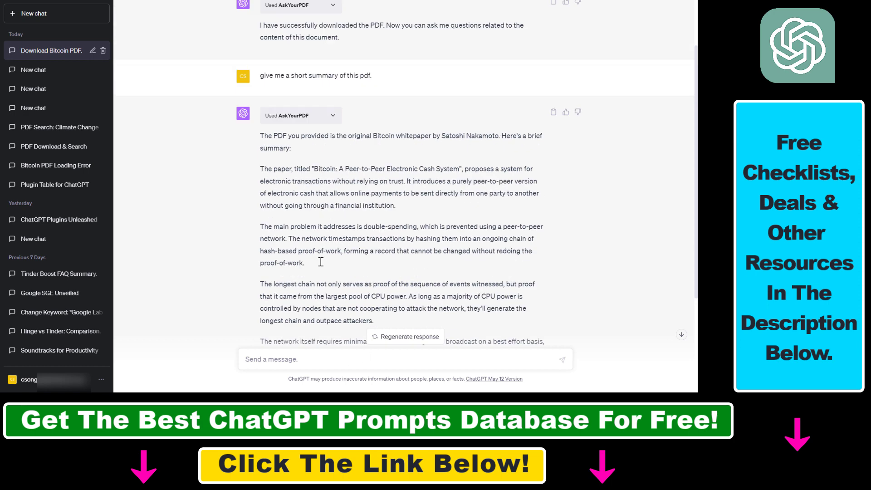